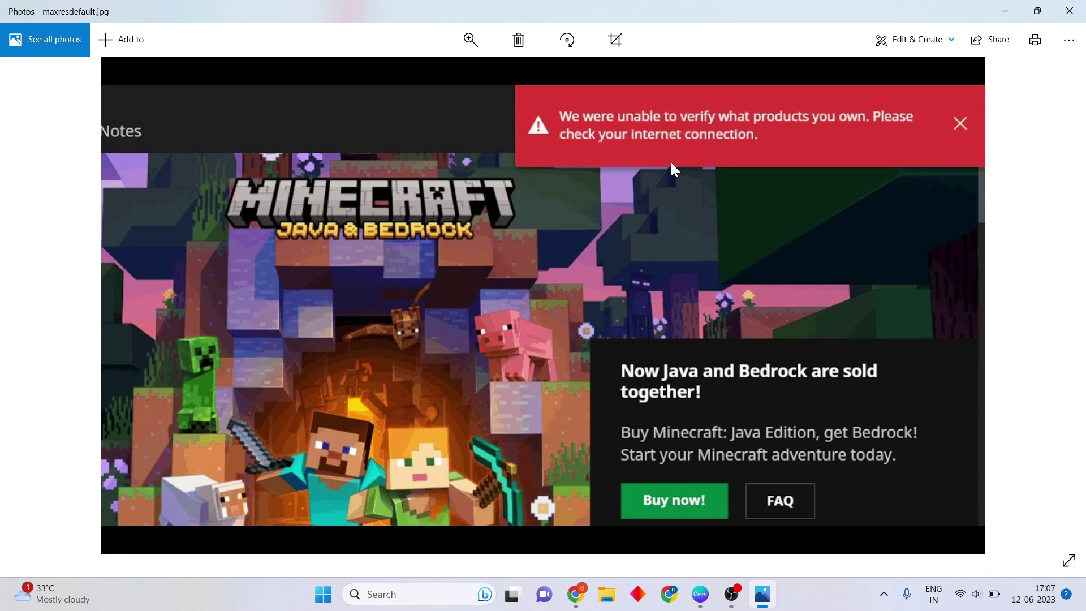
- Close the Photos window showing maxresdefault.jpg to reveal the desktop
left_click(1069, 10)
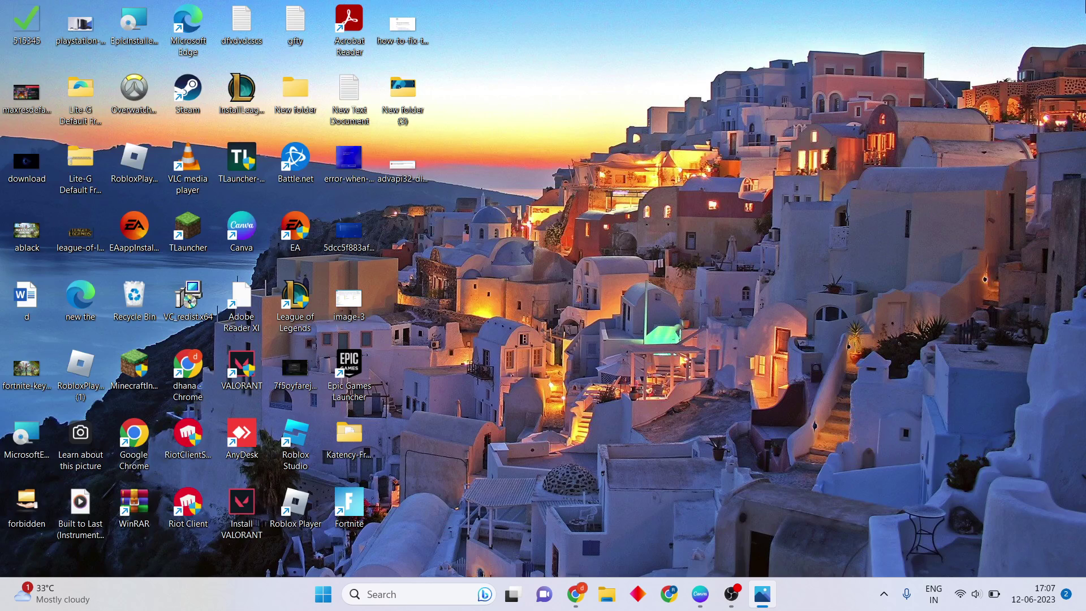
- Open Control Panel from search, view by Category, and go to Network and Sharing Center
left_click(409, 593)
type("control pa")
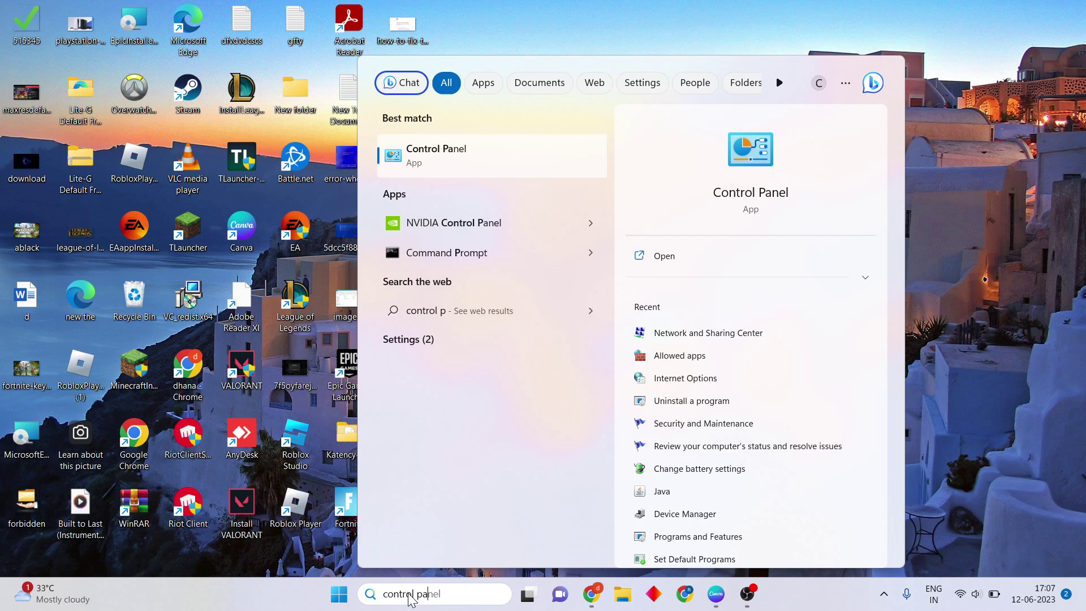
type("nel")
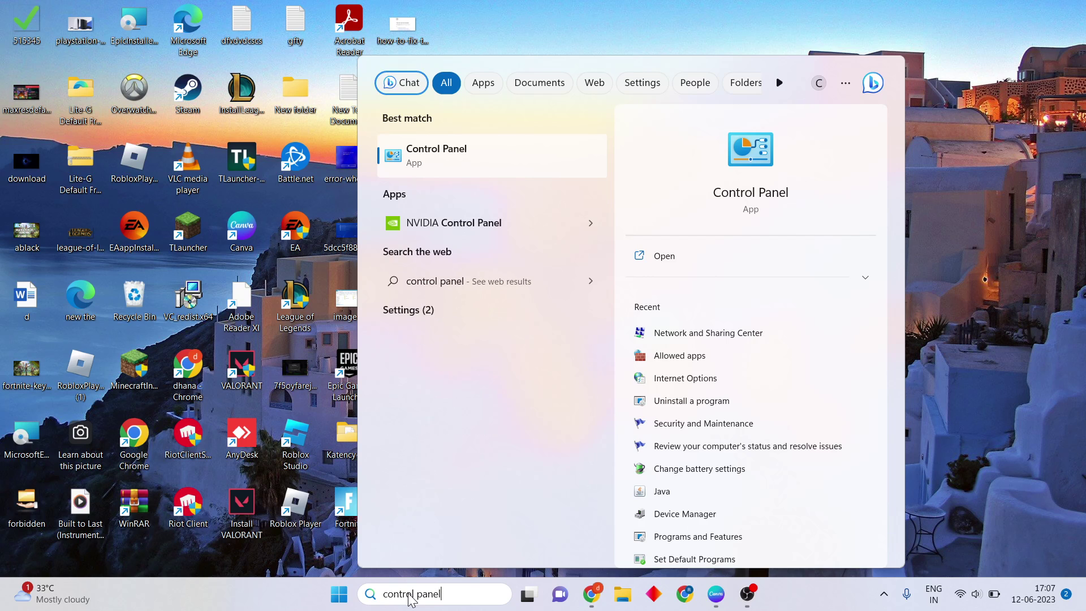
left_click(663, 257)
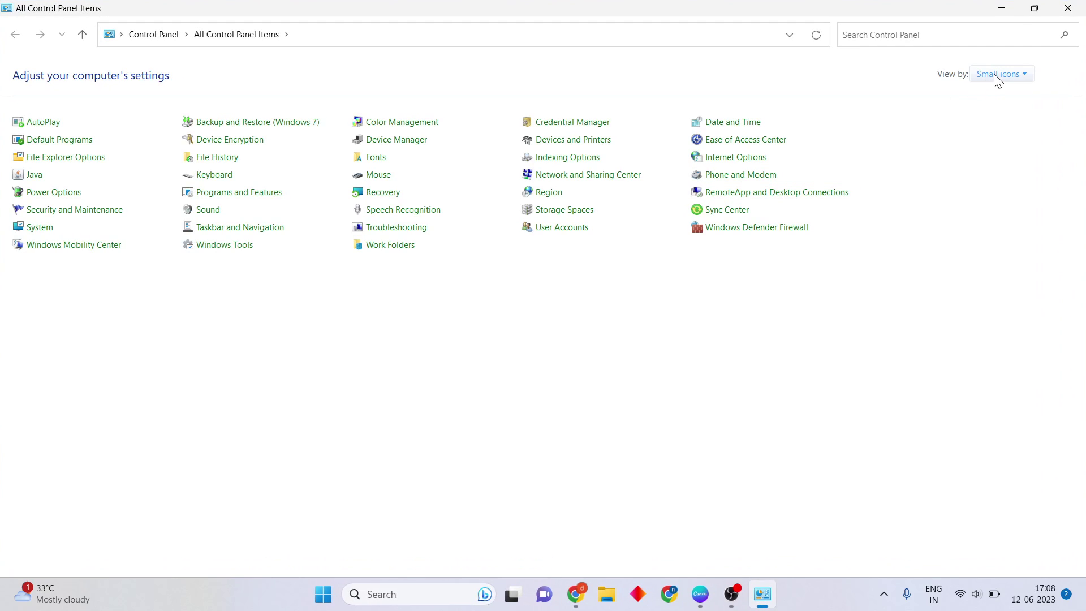
left_click(995, 76)
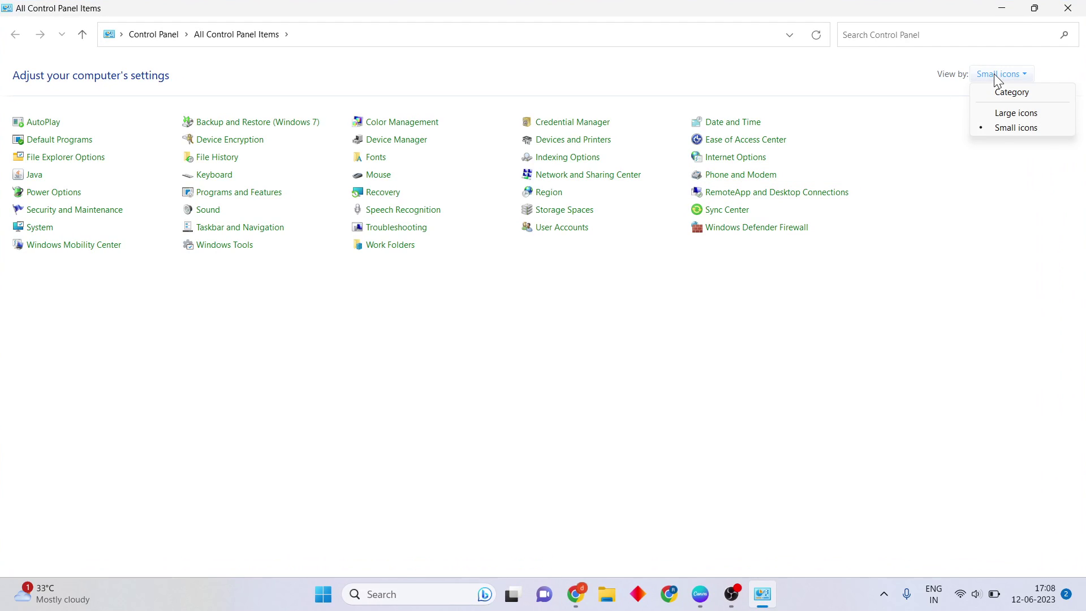
left_click(1024, 93)
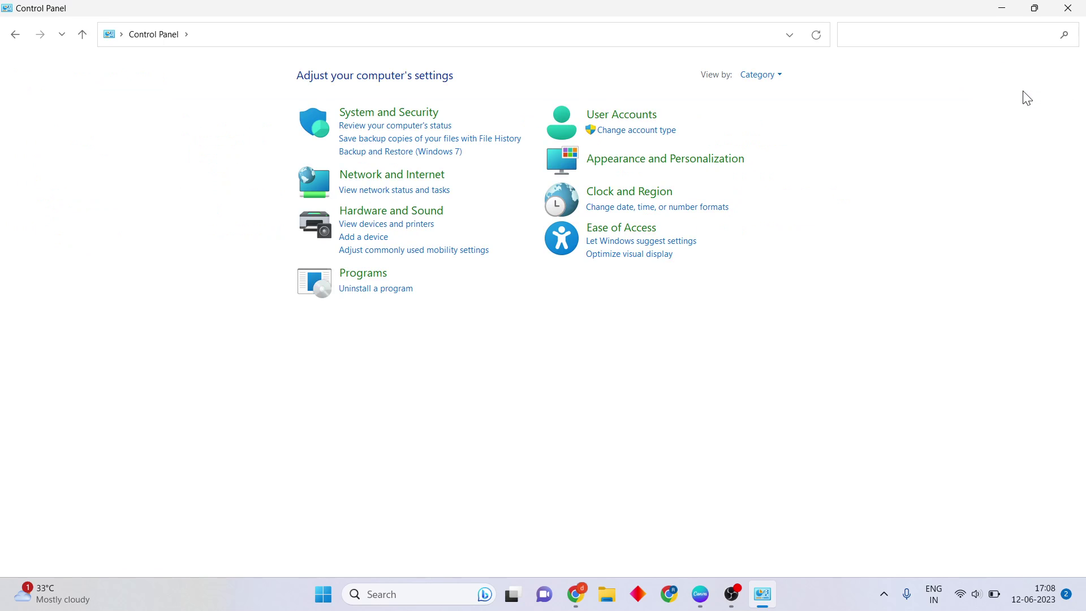
left_click(418, 180)
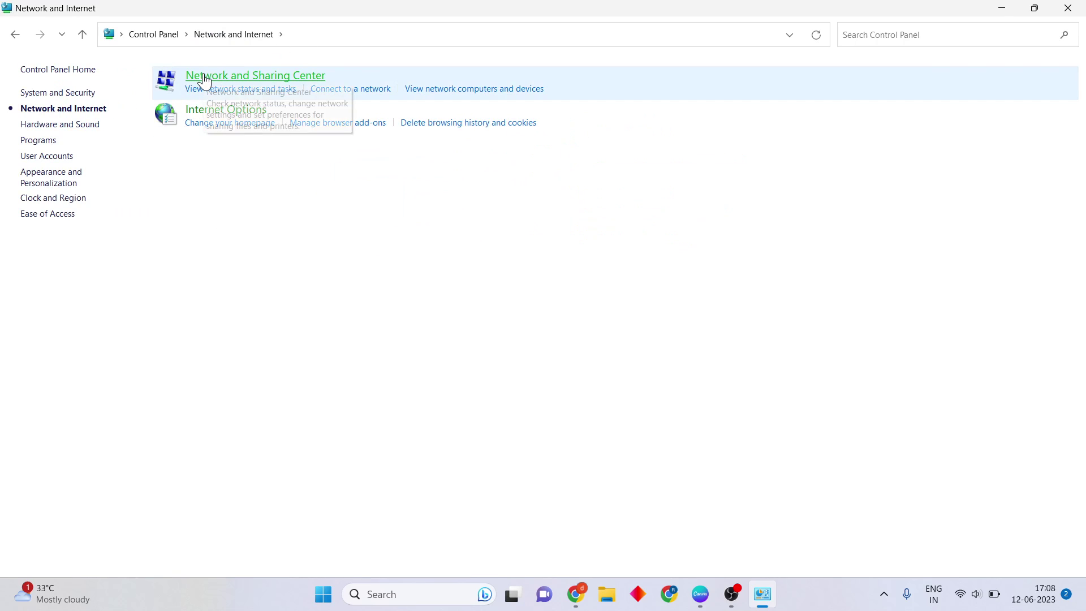
left_click(282, 78)
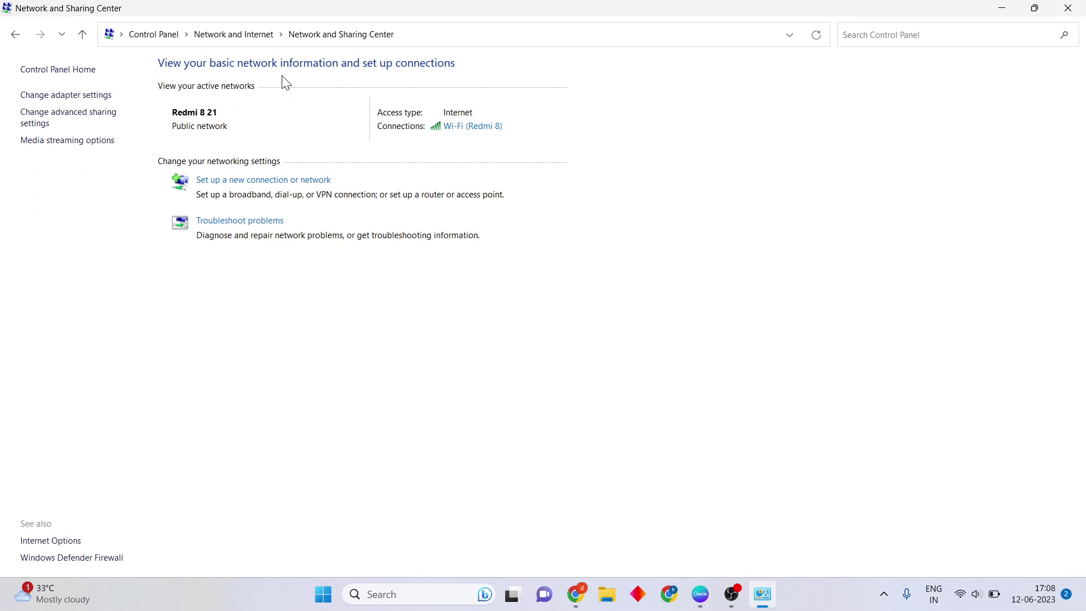
- Open the Wi-Fi adapter's Properties and select Internet Protocol Version 4 (TCP/IPv4)
left_click(97, 98)
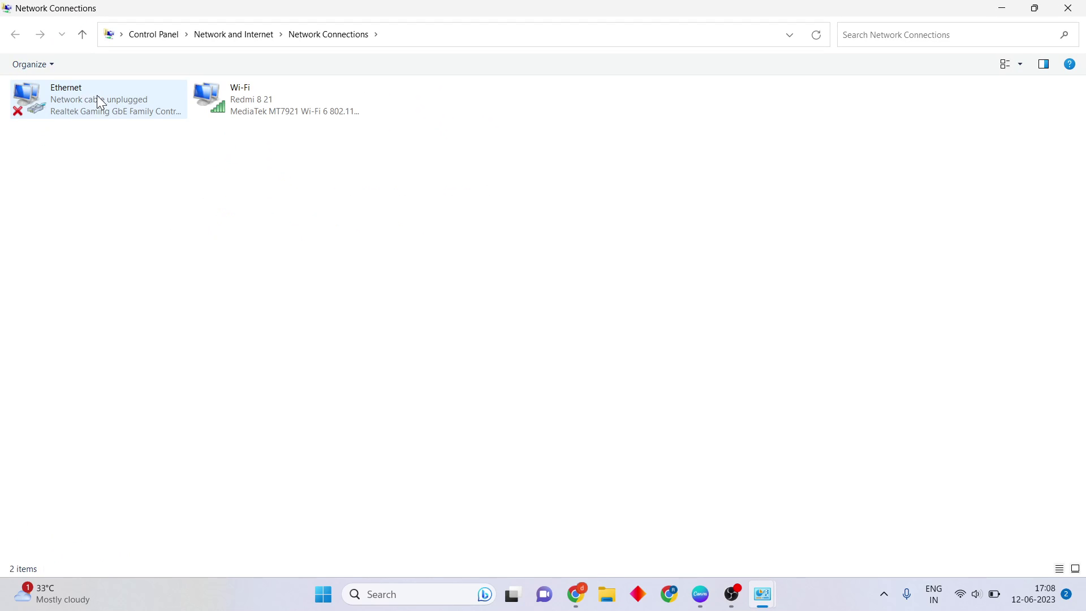
left_click(247, 96)
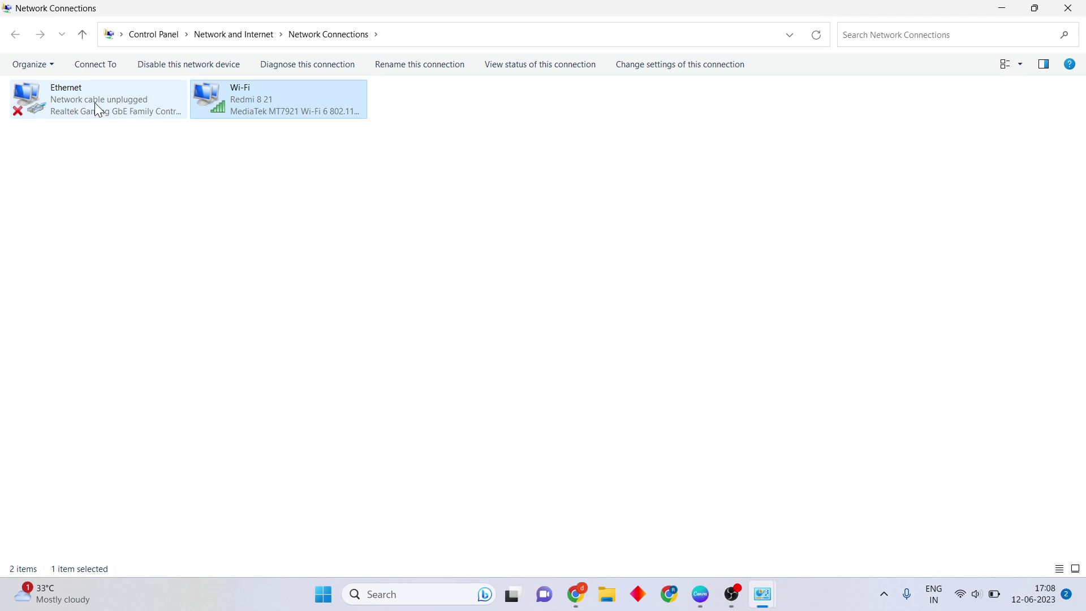
right_click(275, 95)
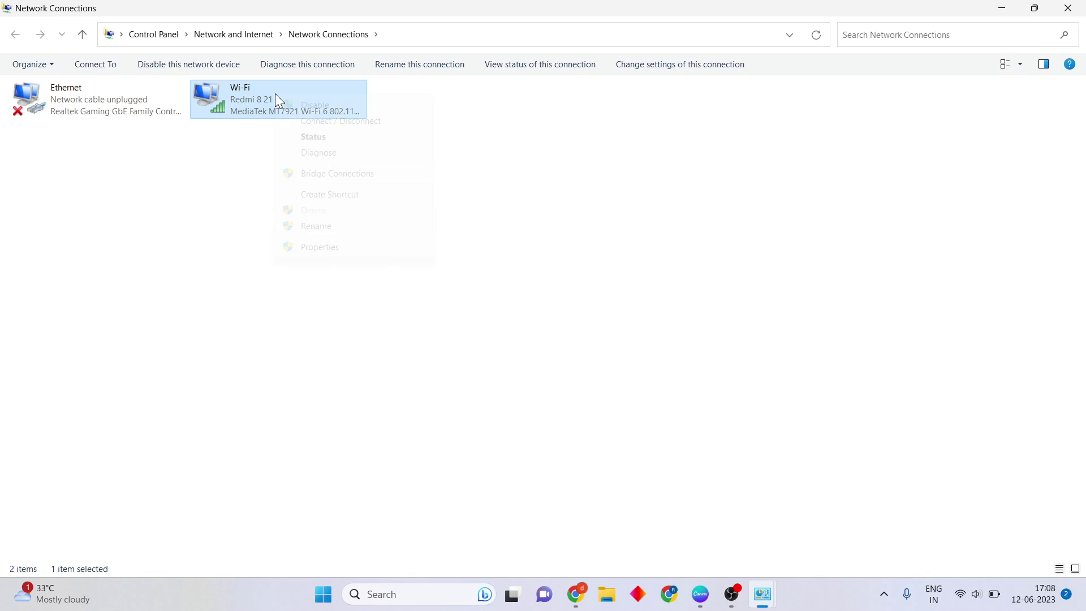
left_click(335, 246)
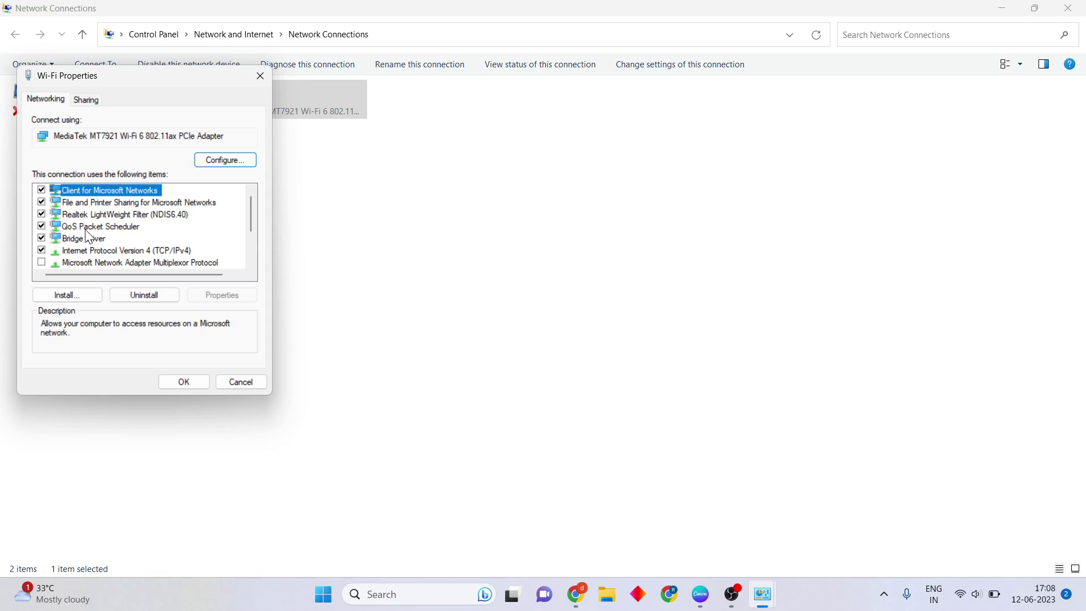
left_click(93, 250)
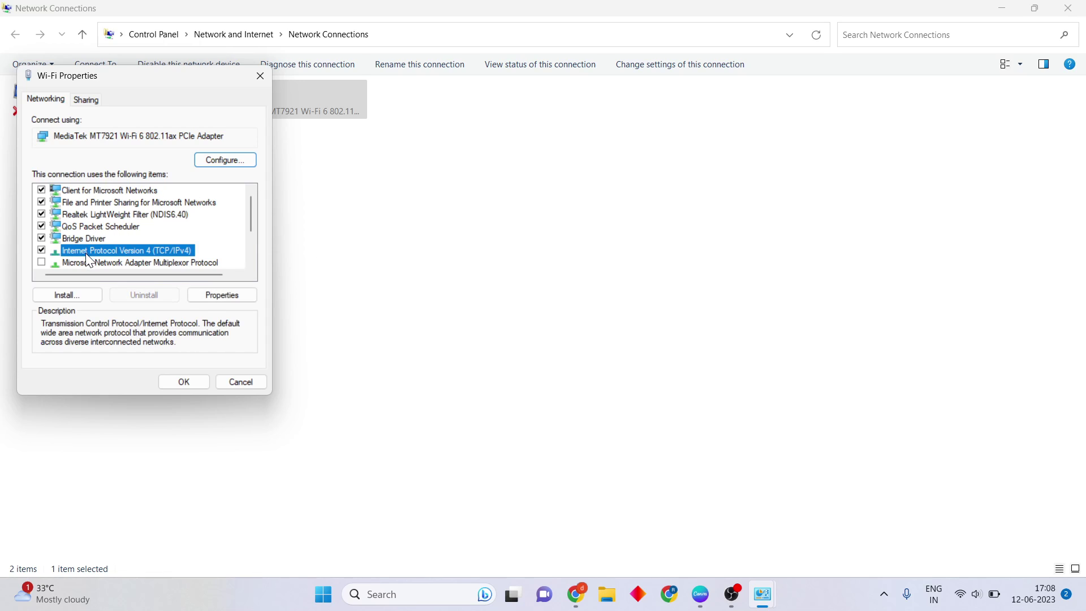
- Set IPv4 preferred DNS 1.1.1.1 and alternate 1.0.0.1, then close Wi-Fi Properties
left_click(232, 295)
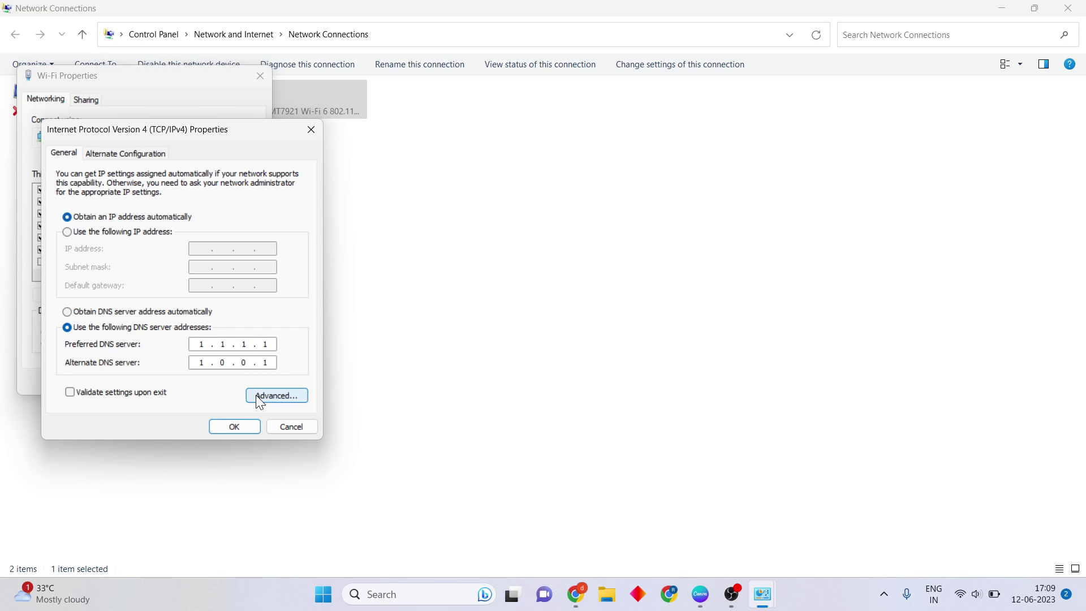
left_click(235, 427)
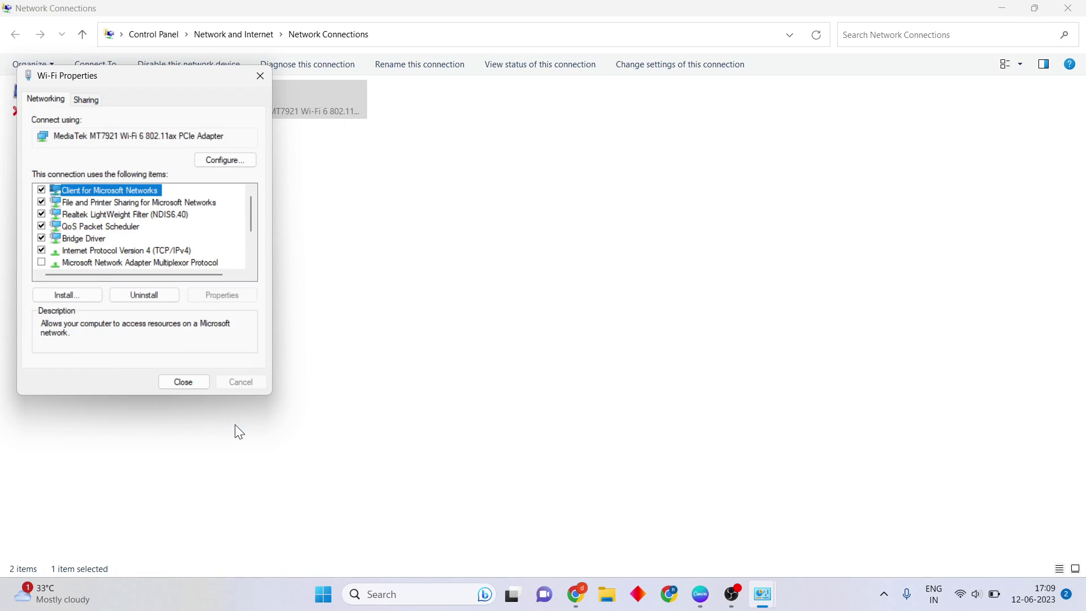
left_click(199, 385)
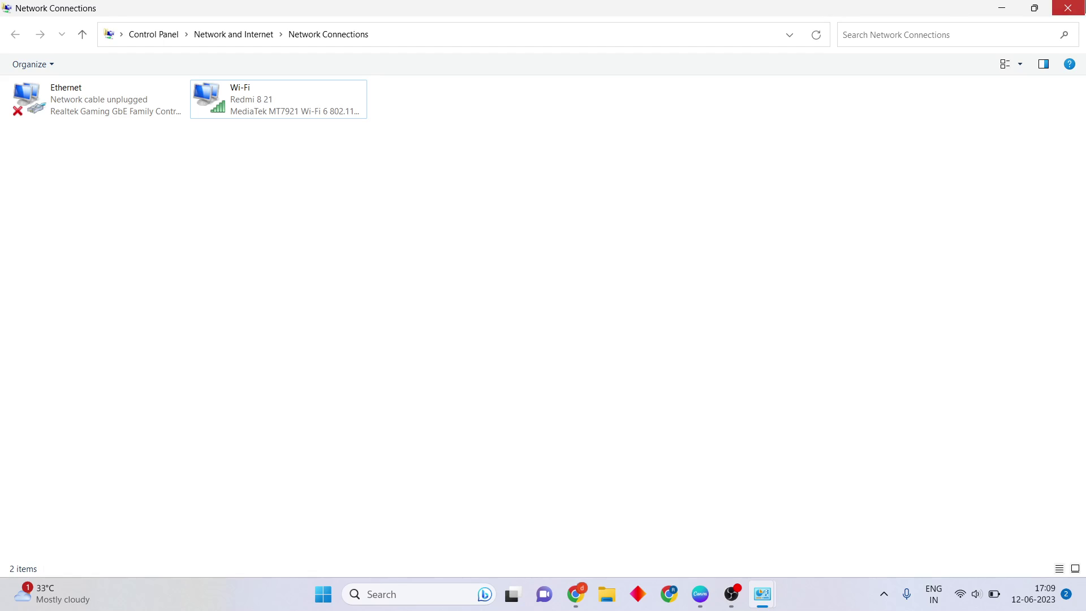
- Close the Control Panel windows and launch Command Prompt as administrator
left_click(1068, 8)
left_click(1068, 8)
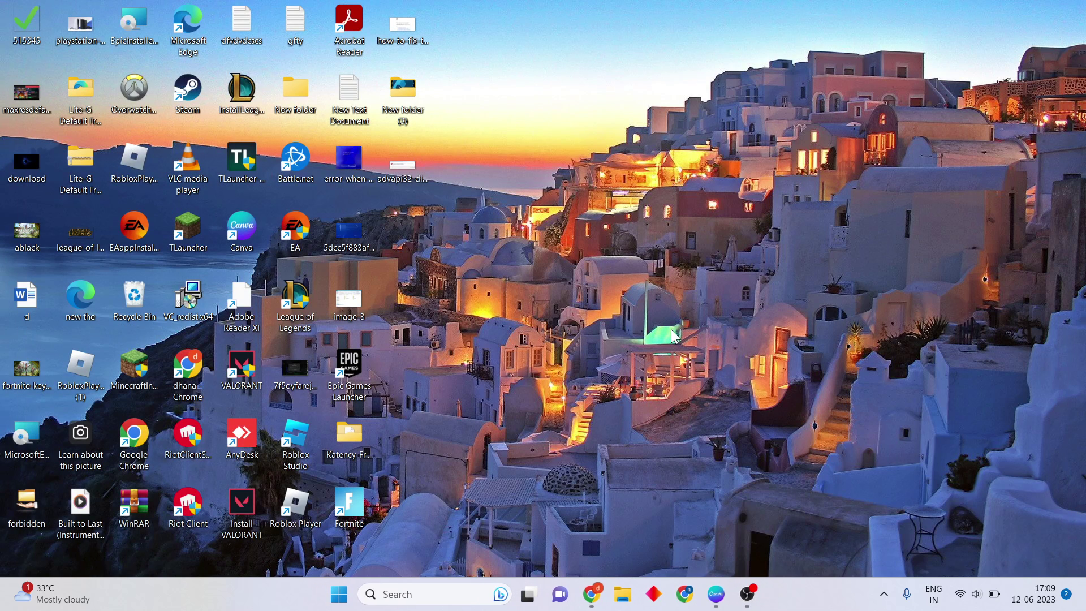
left_click(424, 597)
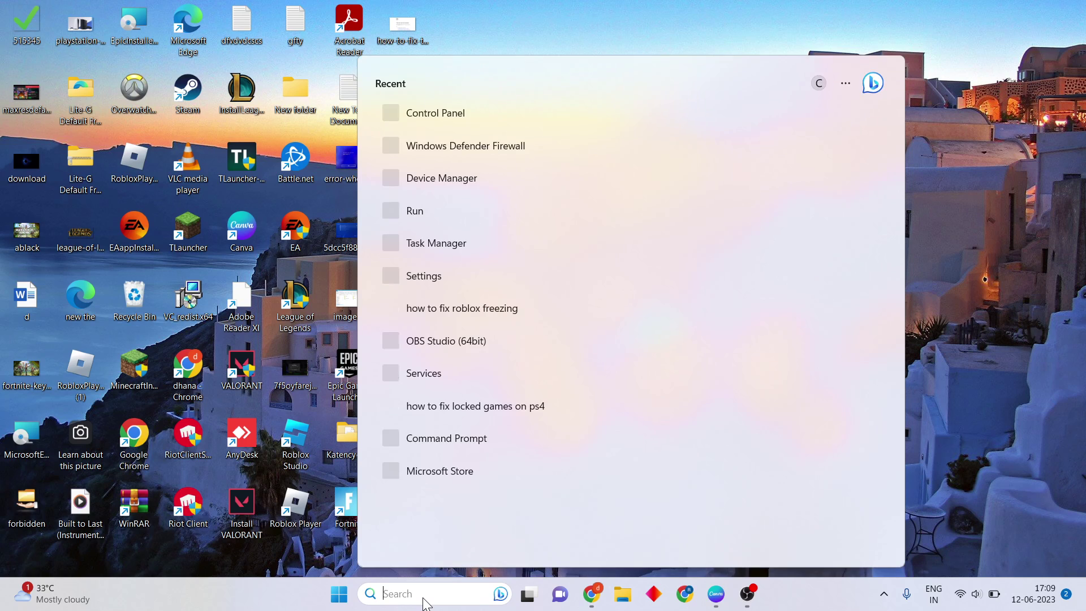
type("cmd")
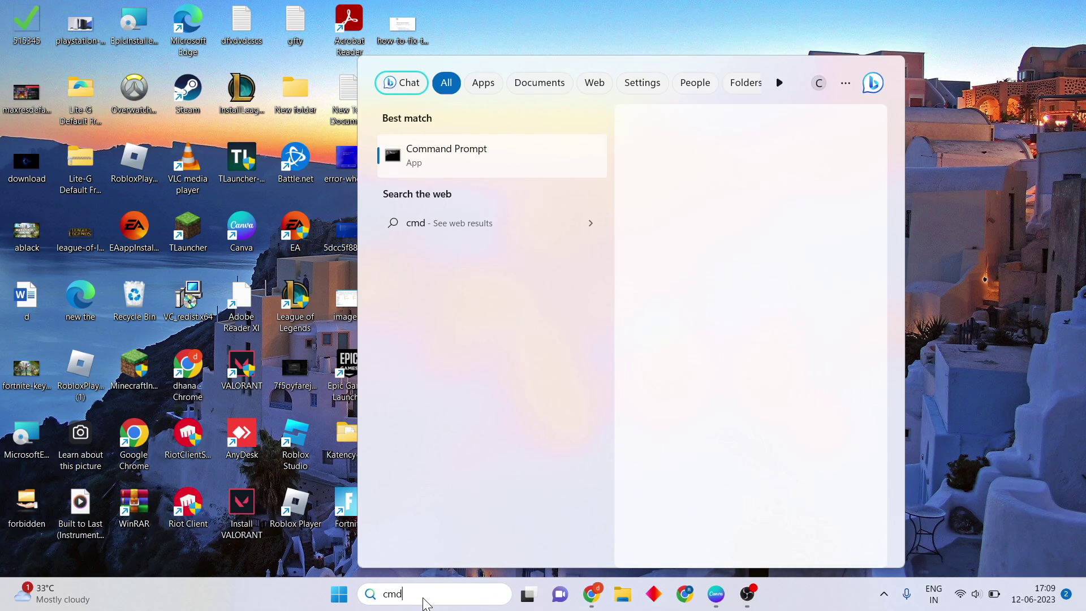
left_click(680, 284)
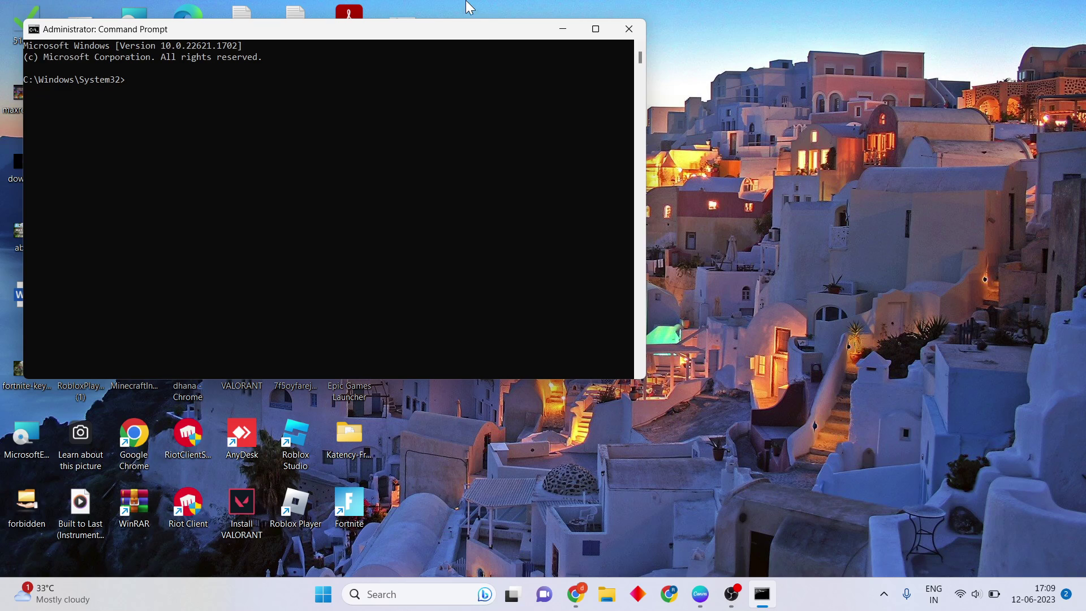
left_click_drag(483, 35, 660, 70)
- Run ipconfig /flushdns and ipconfig /release
type("ipcon")
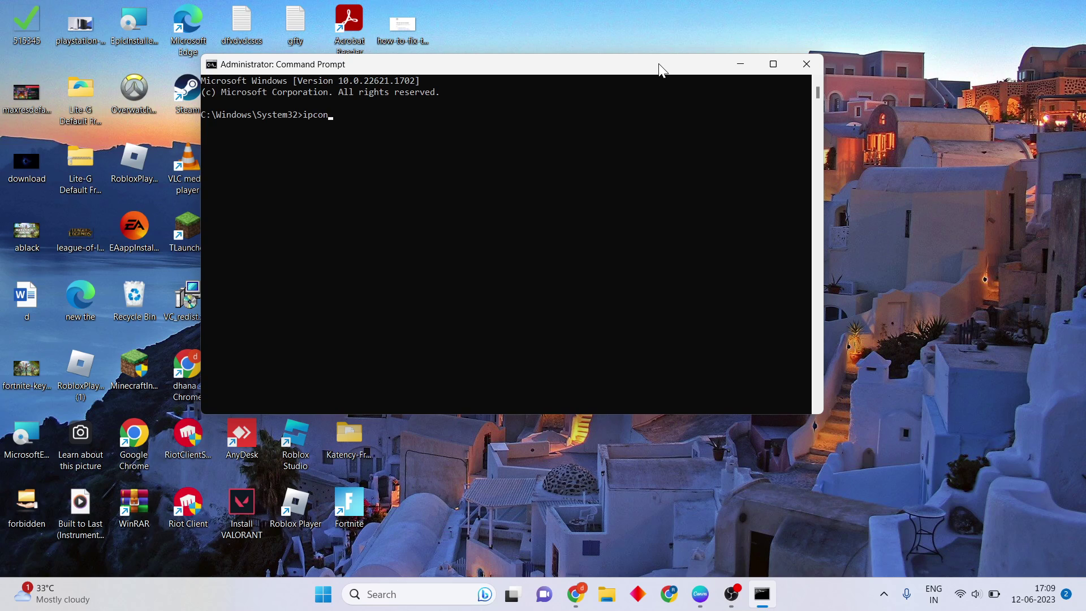
type("fig /flushdns")
key("Return")
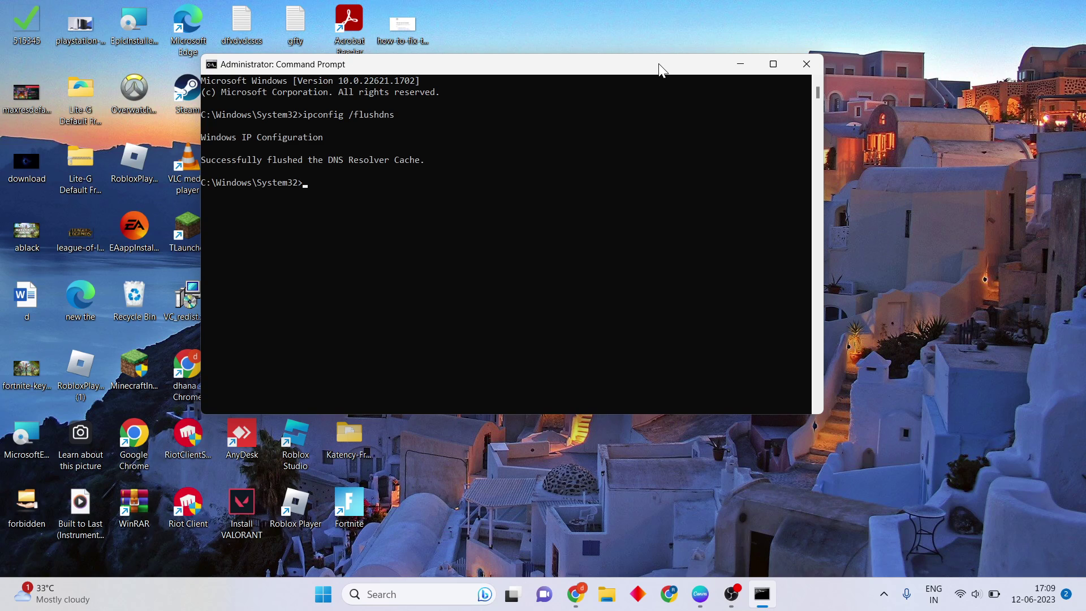
type("ipconfig /release")
key("Return")
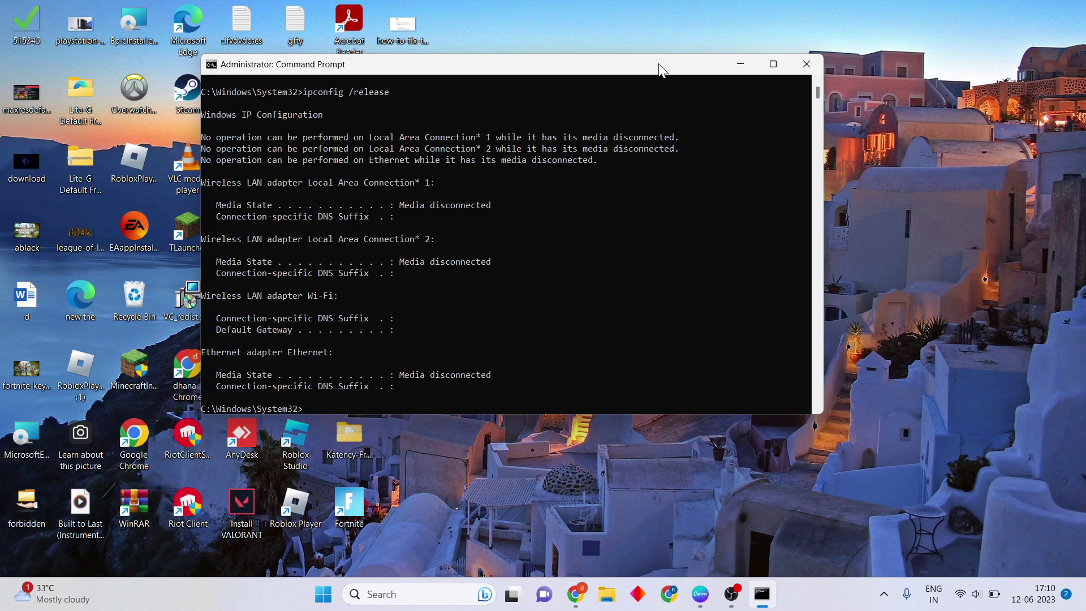
- Run ipconfig /renew and netsh winsock reset, then close Command Prompt
type("ipconfig /renew")
key("Return")
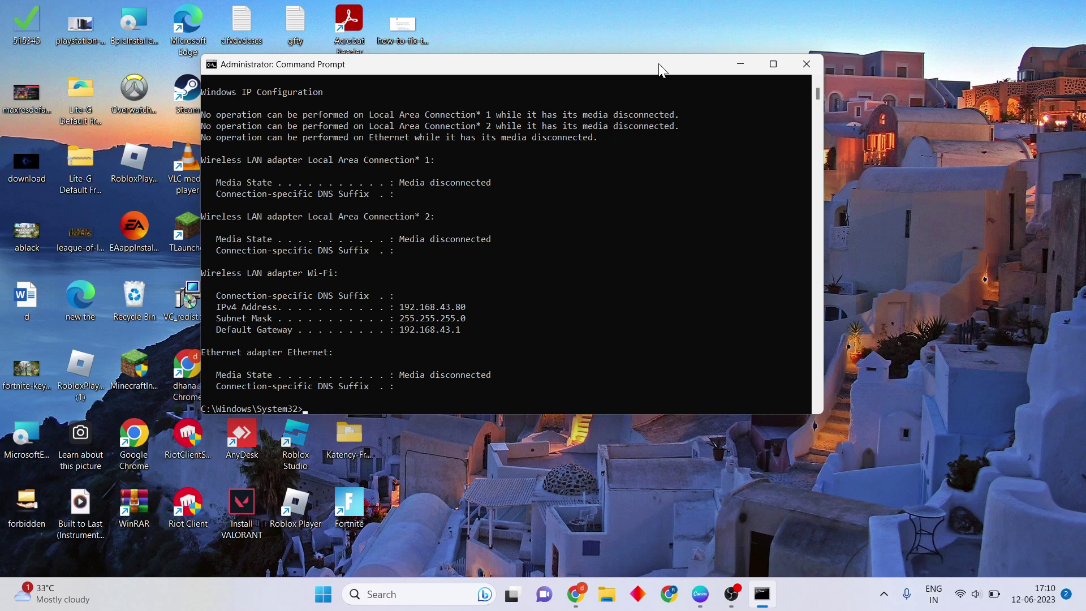
type("netsh winsock reset")
key("Return")
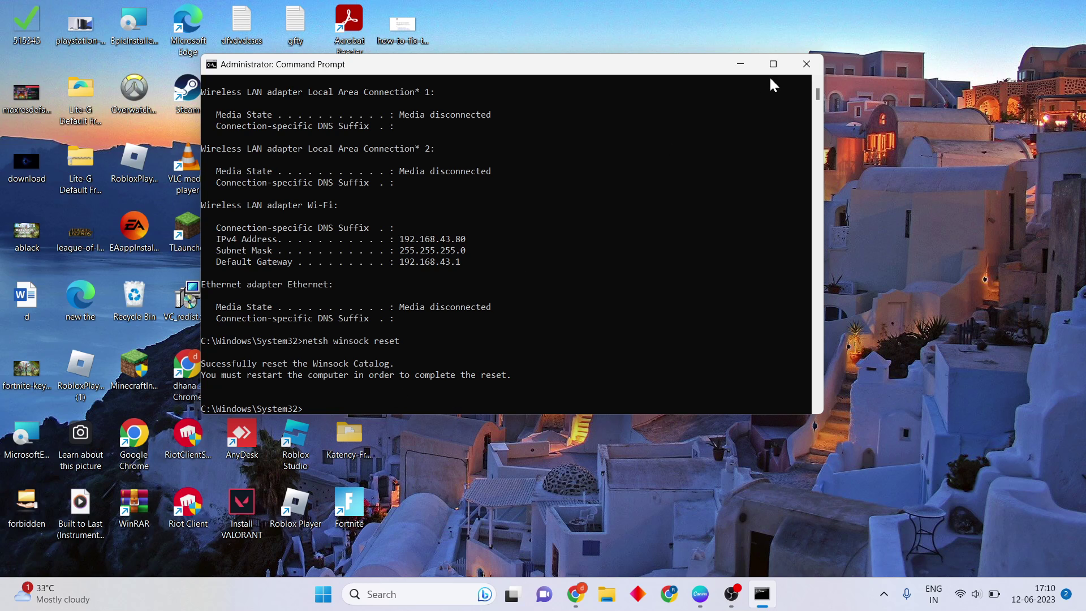
left_click(808, 65)
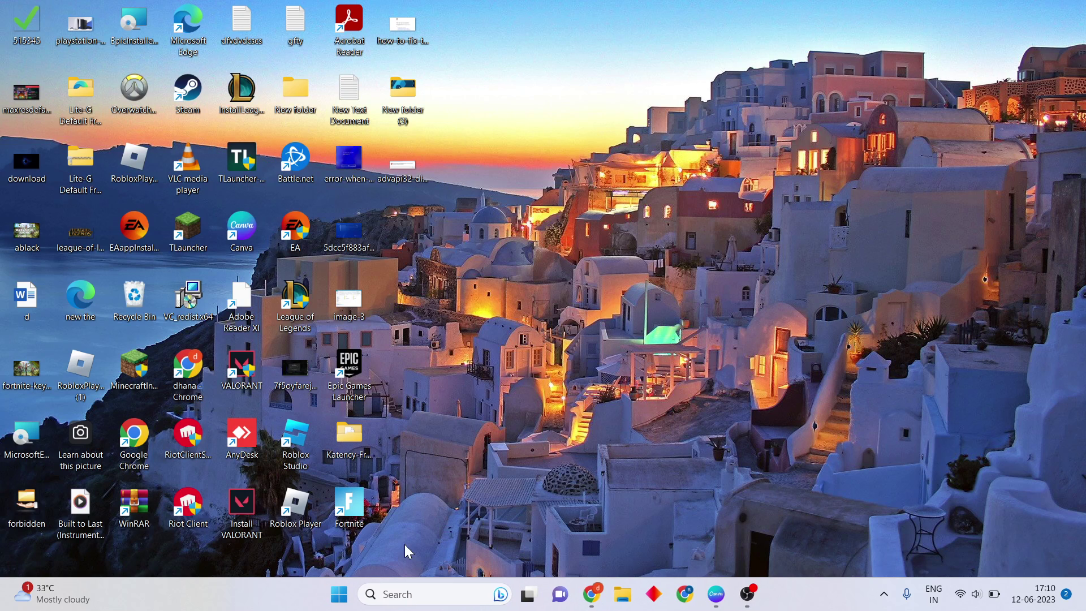
- View the Start menu power options, dismiss them without restarting, and open Windows search
left_click(341, 603)
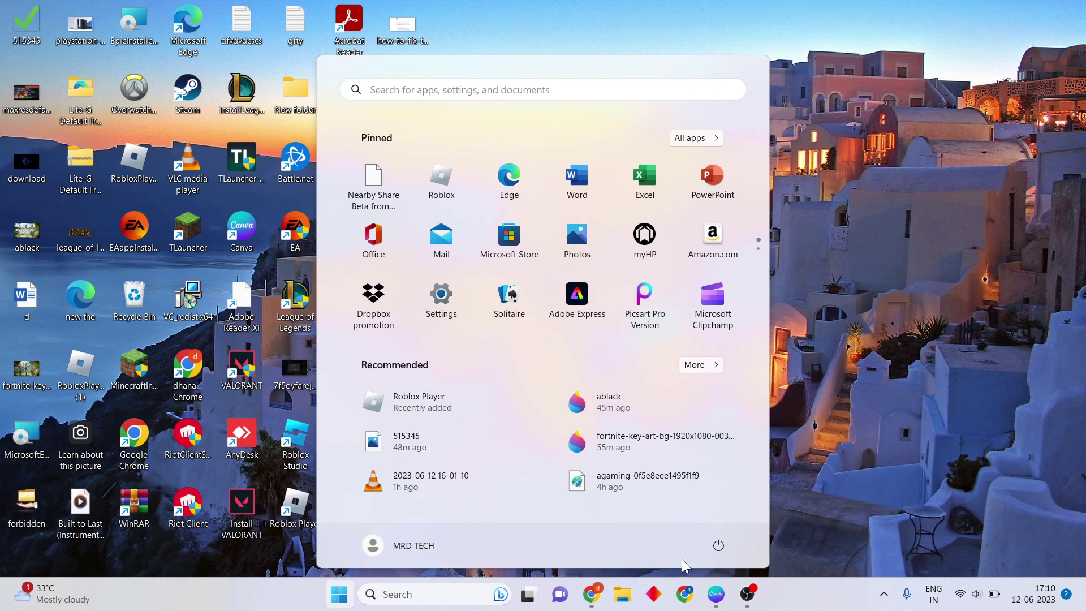
left_click(729, 551)
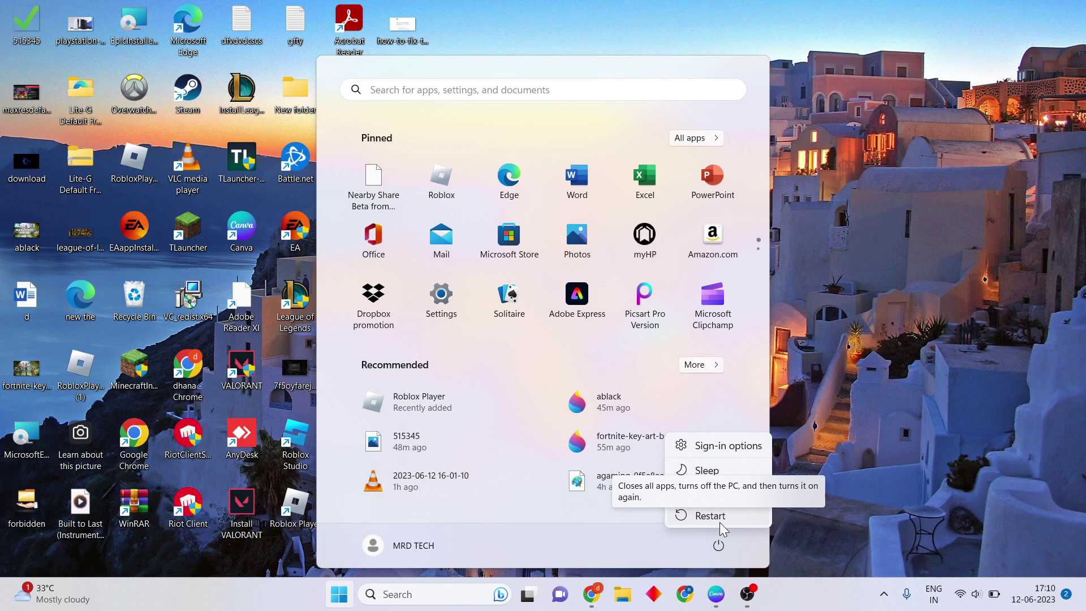
left_click(938, 315)
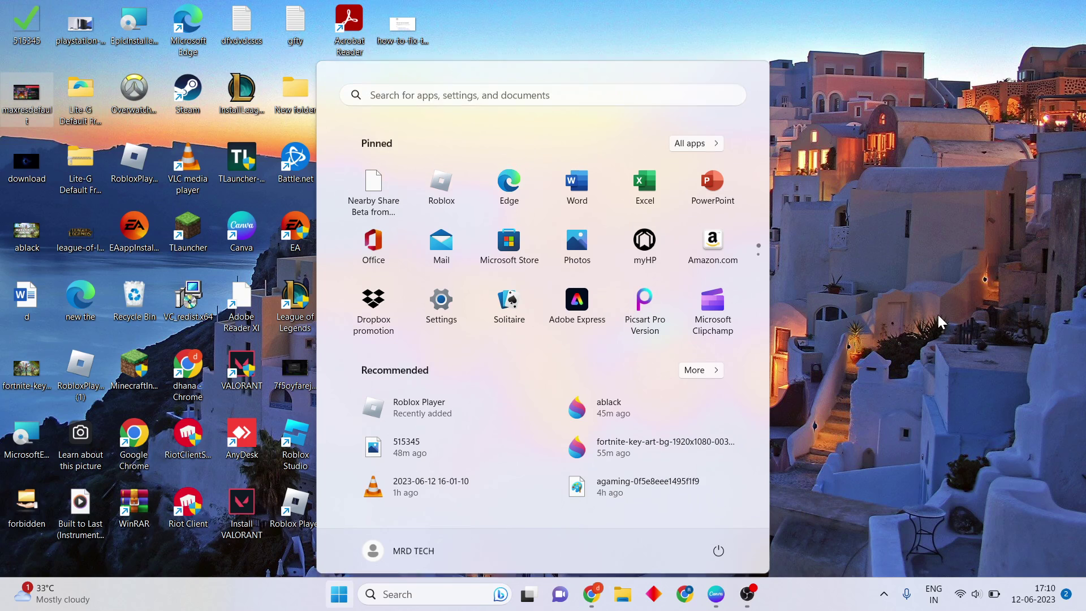
left_click(938, 315)
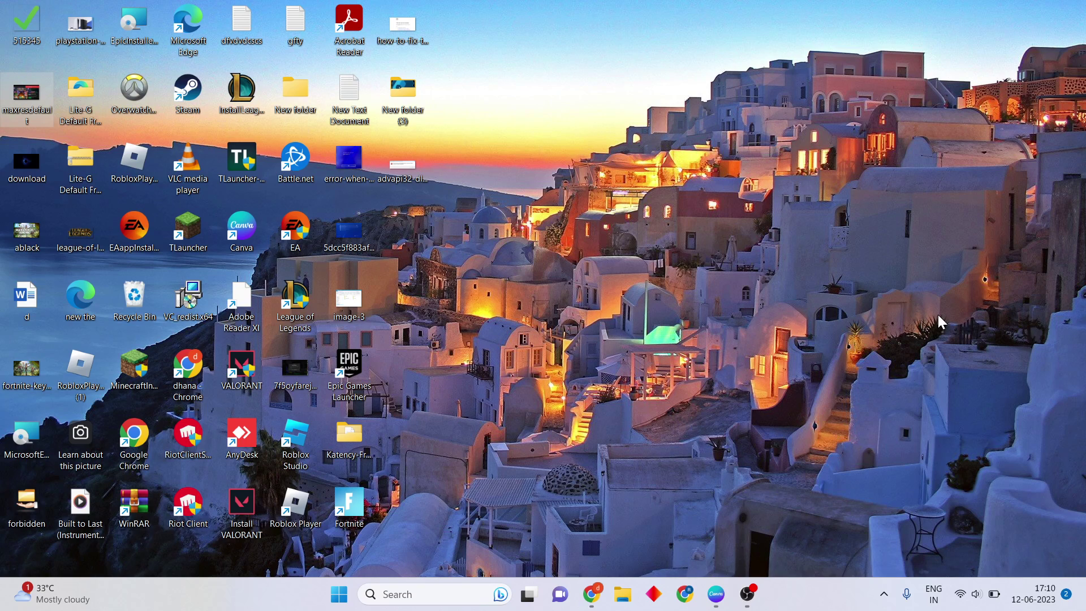
left_click(423, 595)
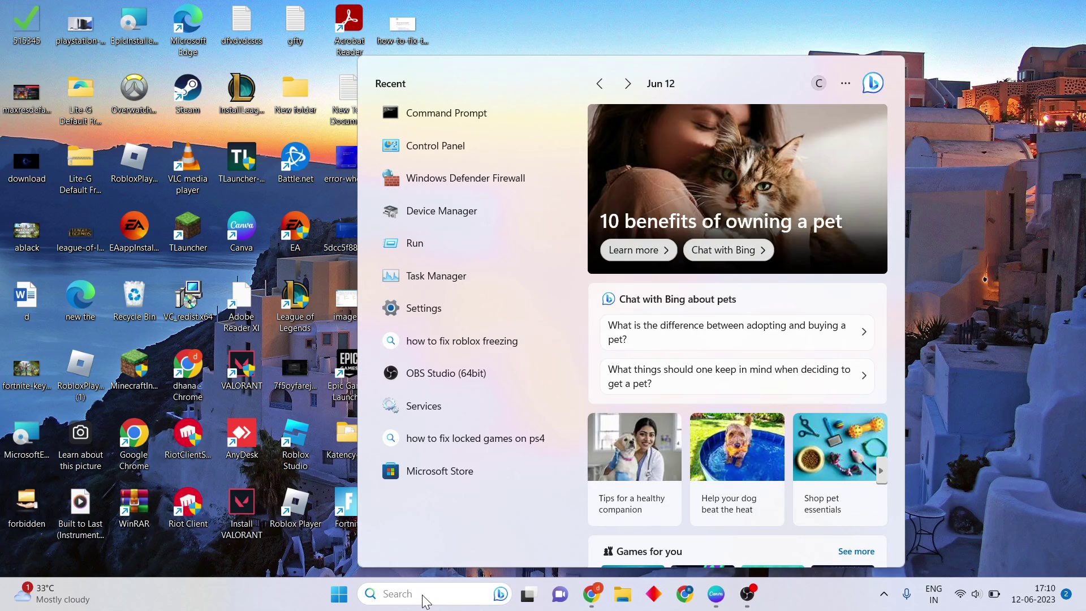
- Open Settings to Network & internet › Advanced network settings › Network reset
type("se")
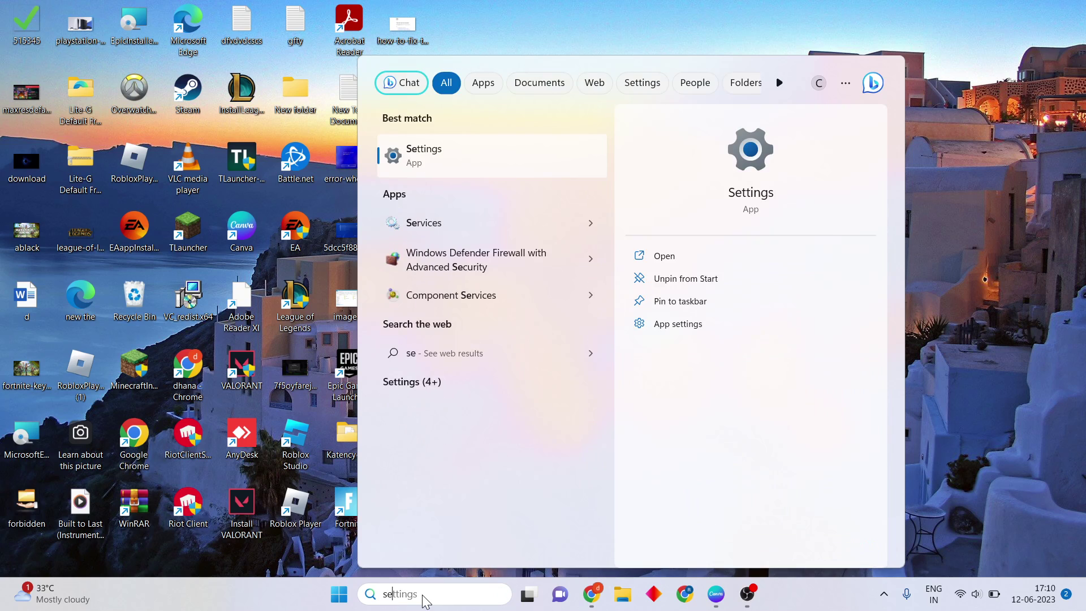
type("ttings")
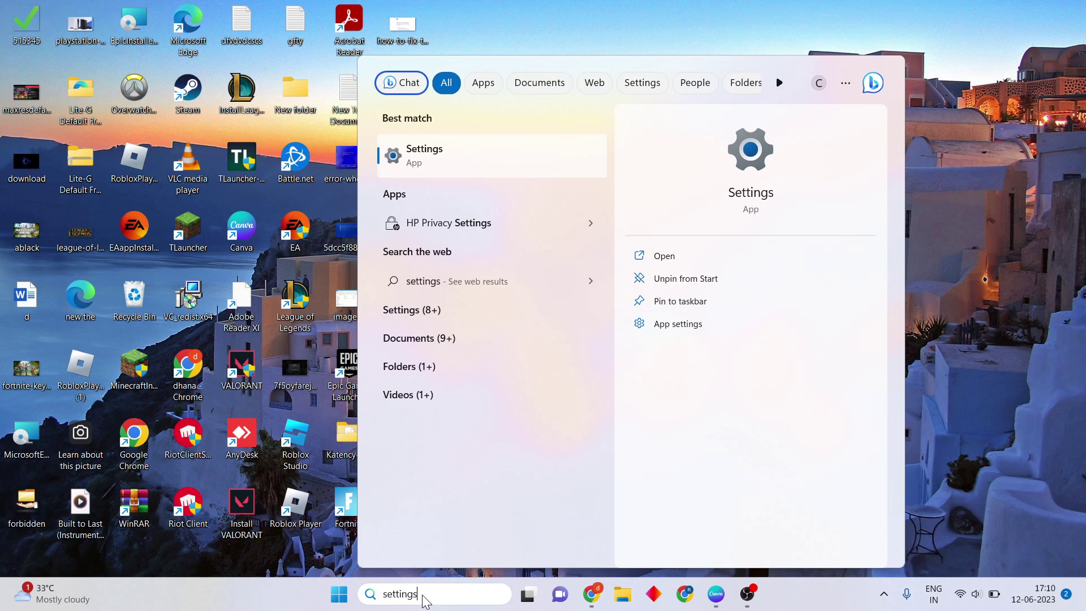
key("Return")
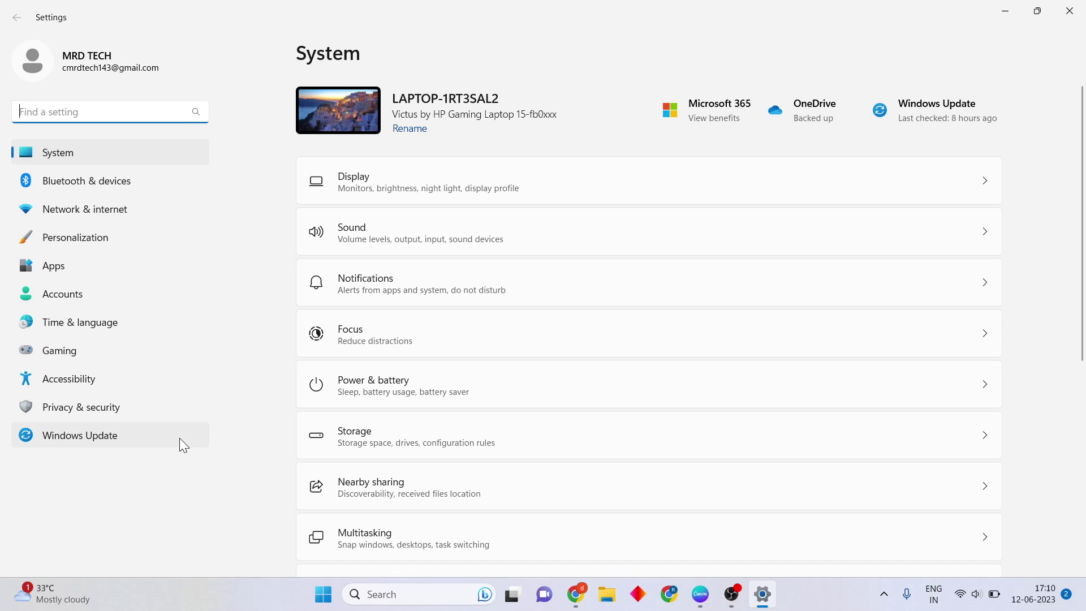
left_click(111, 216)
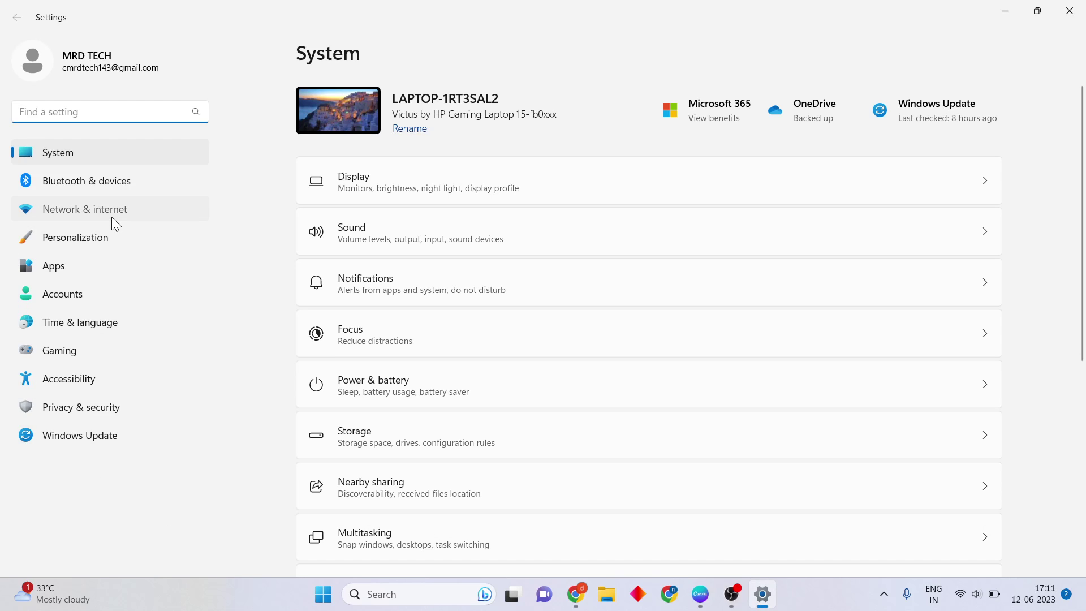
scroll(463, 383, "down", 2)
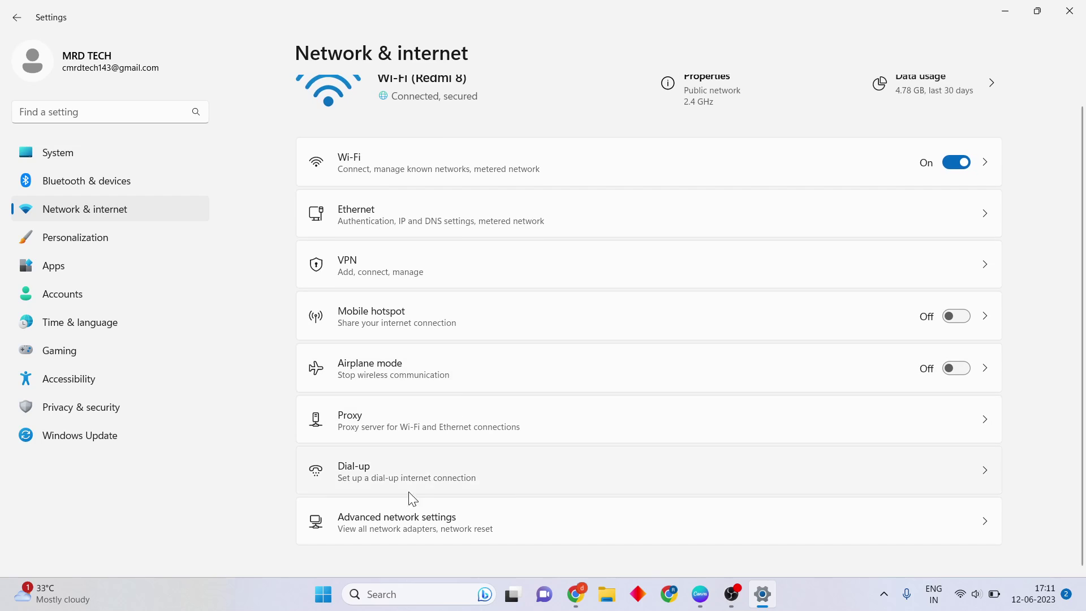
left_click(417, 521)
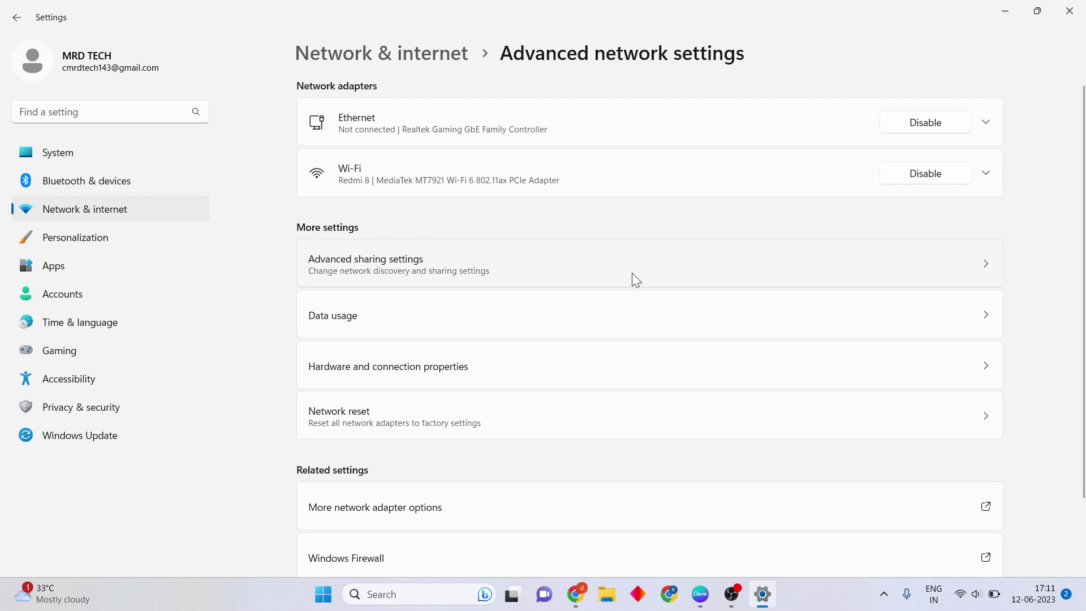
left_click(544, 414)
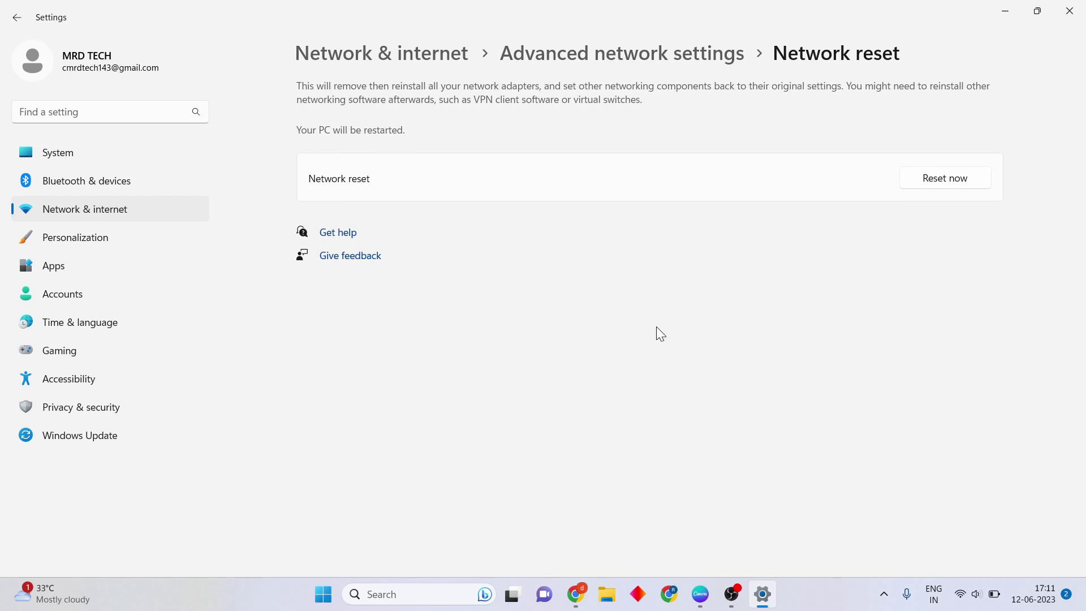